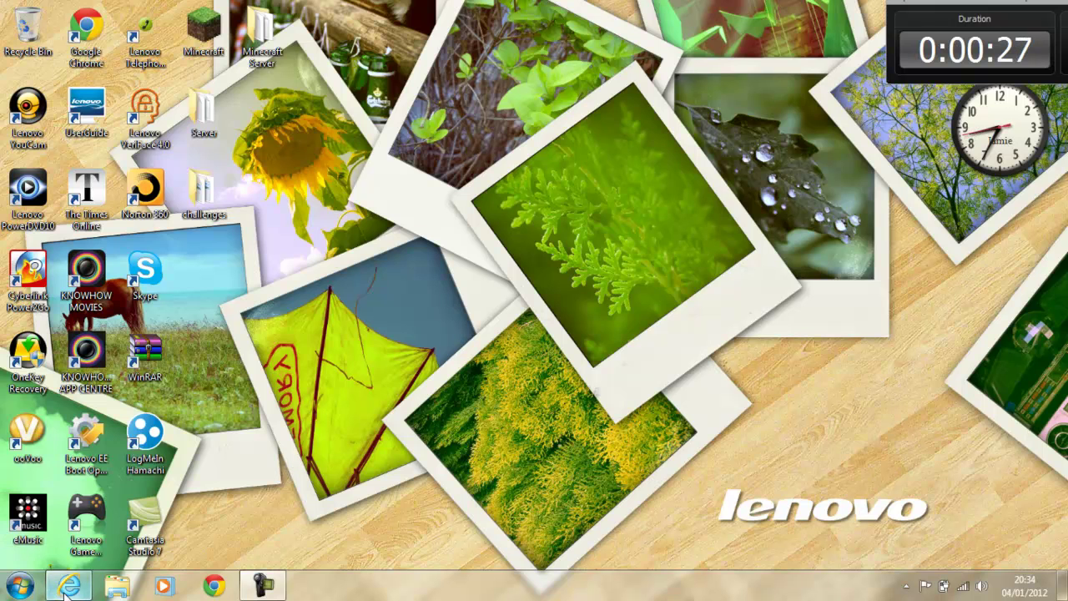
Step: Find the Internet Explorer taskbar button holding the Faithful 32x32 Pack forum topic
mouse_move(65, 589)
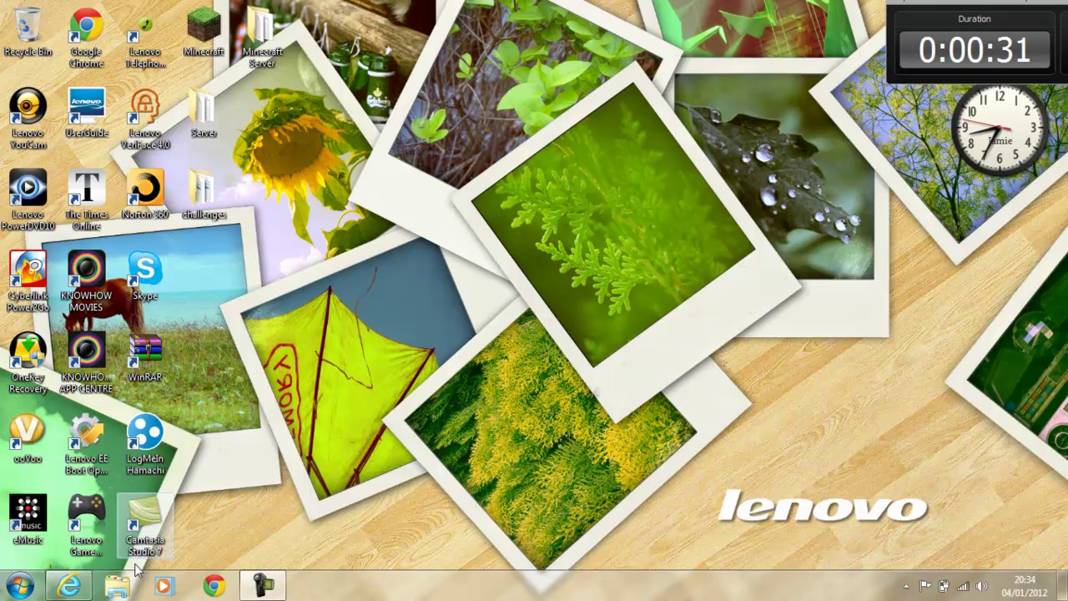
Step: Restore the Minecraft Forums window and scroll the Faithful 32x32 topic to its Latest Update notes
left_click(70, 585)
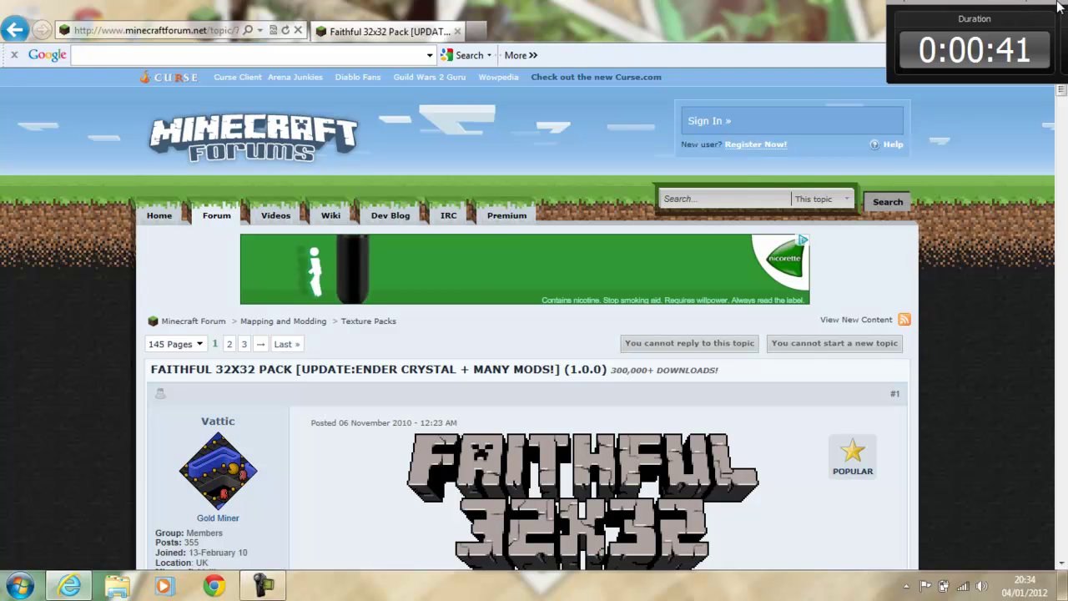
left_click_drag(1060, 6, 1064, 549)
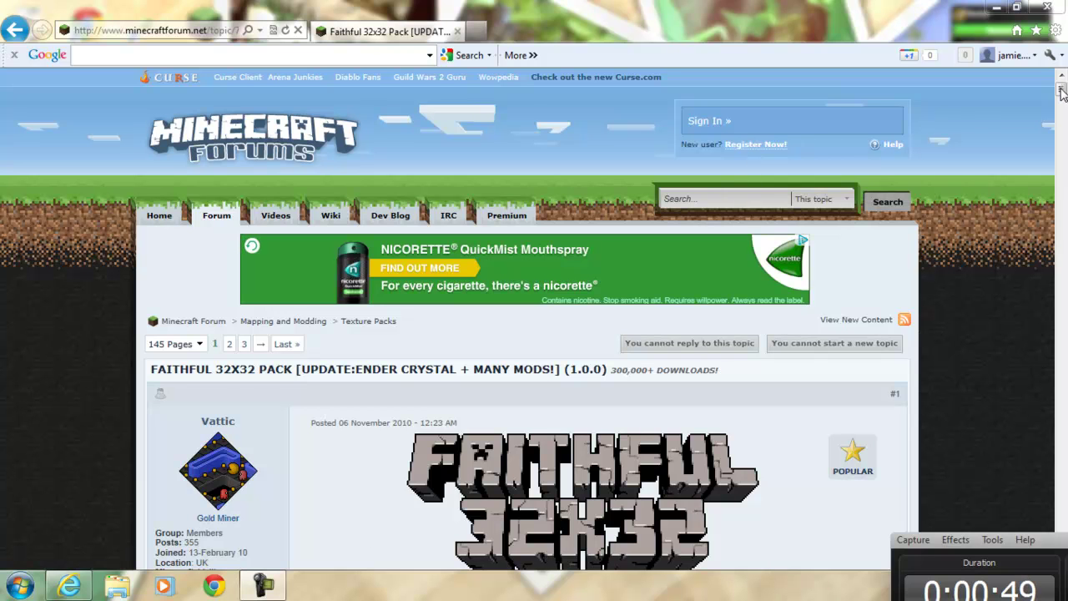
left_click_drag(1062, 90, 1062, 105)
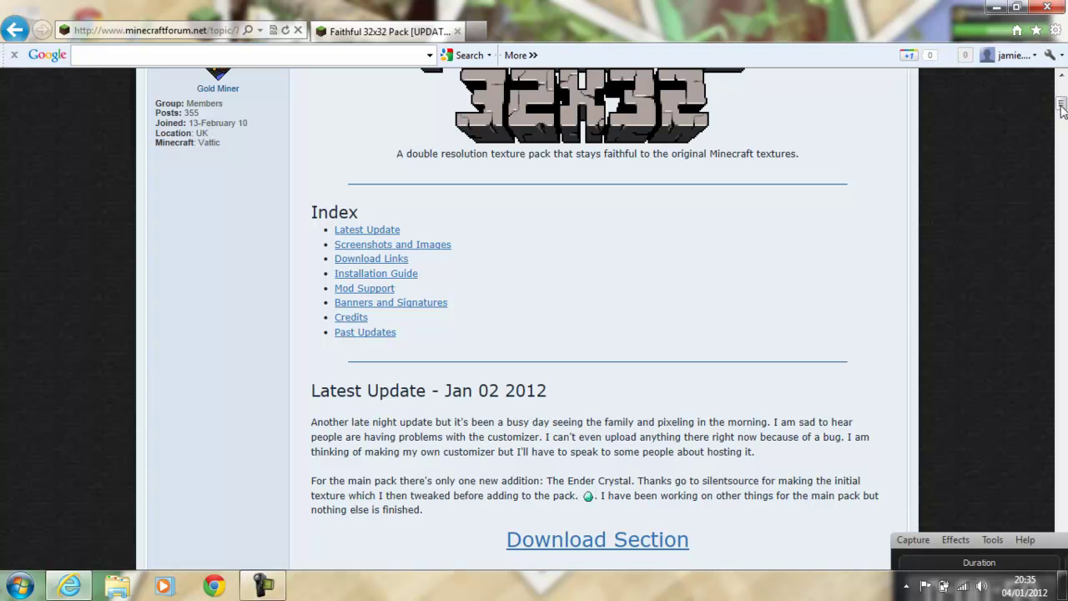
mouse_move(1061, 111)
left_mouse_down()
mouse_move(1062, 159)
mouse_move(1062, 108)
left_mouse_up()
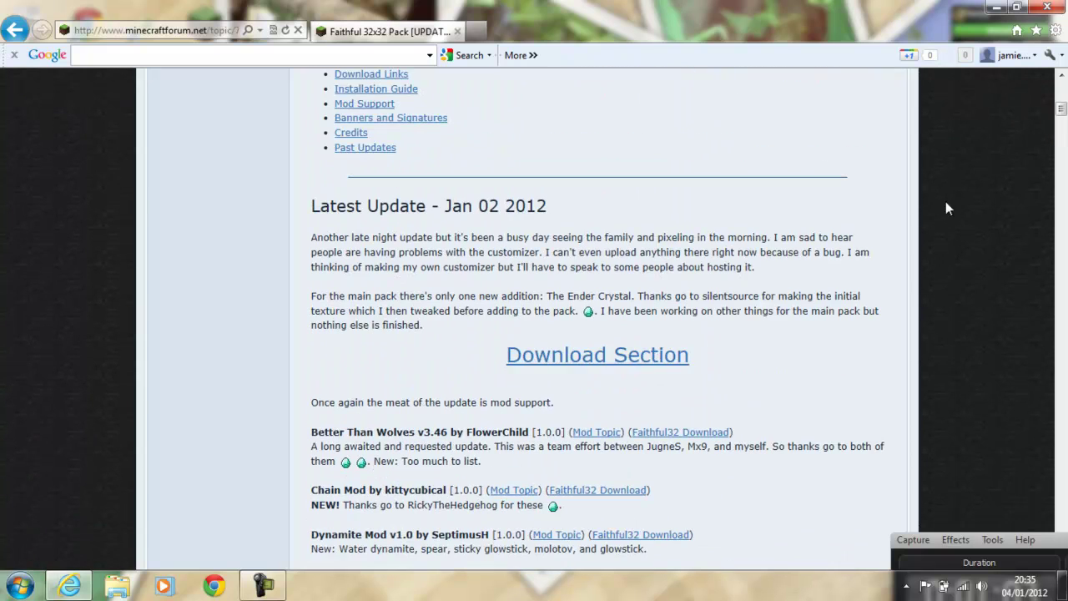
Step: Jump to the Download Section and start downloading faithful32pack.zip from the Installation Guide link
left_click(630, 360)
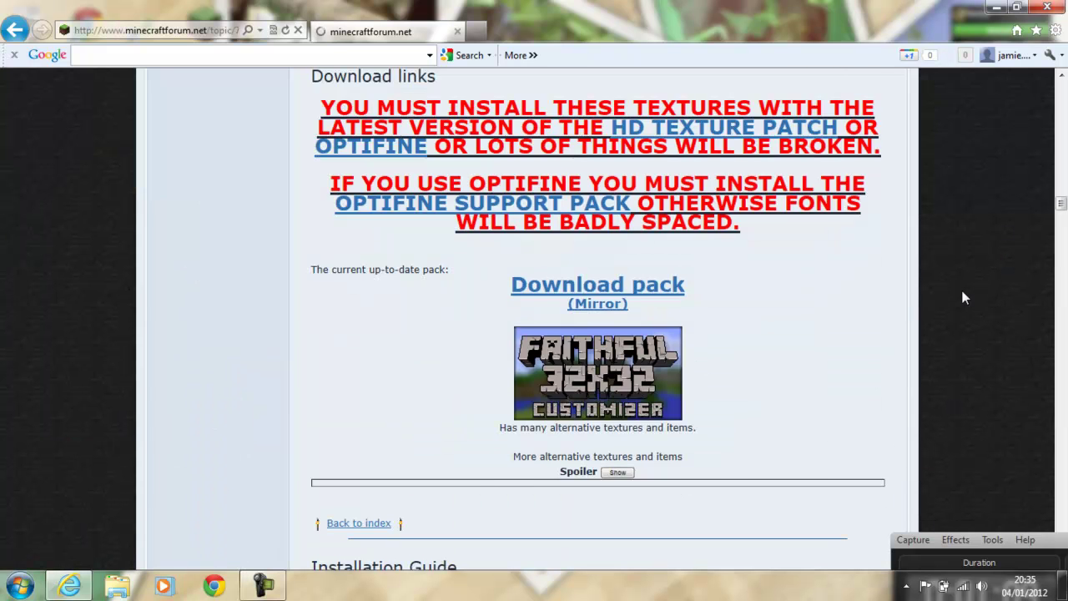
scroll(819, 342, "down", 1)
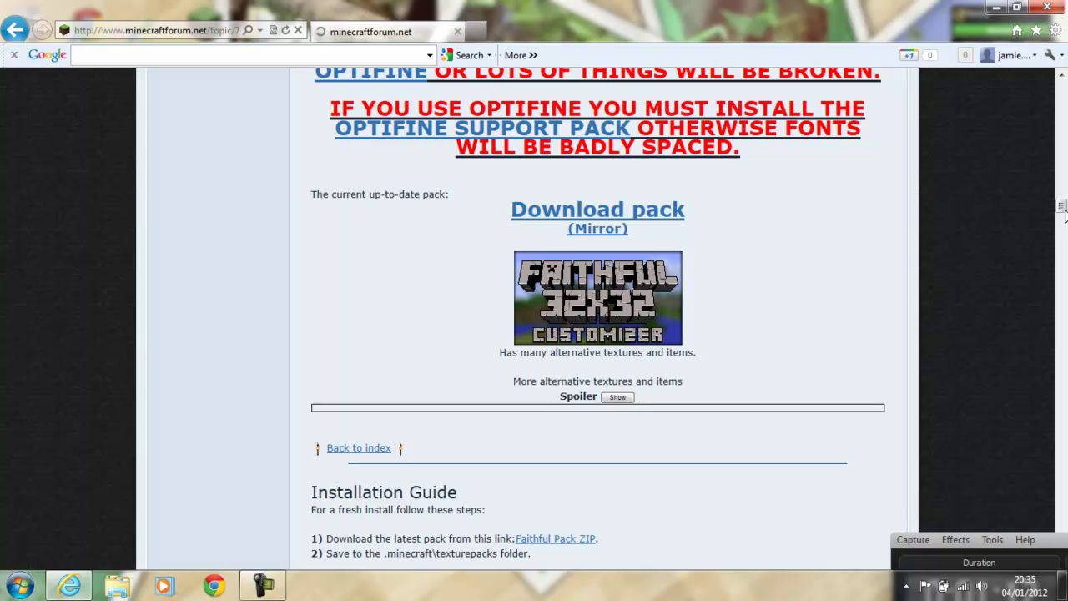
mouse_move(1061, 205)
left_mouse_down()
mouse_move(1060, 227)
mouse_move(1061, 217)
left_mouse_up()
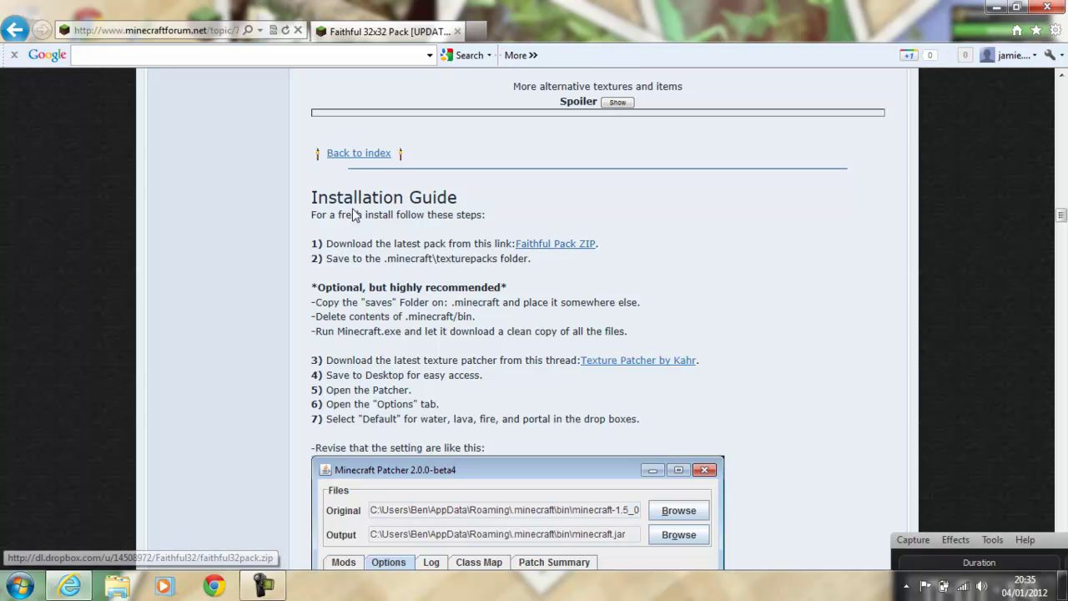
left_click(555, 245)
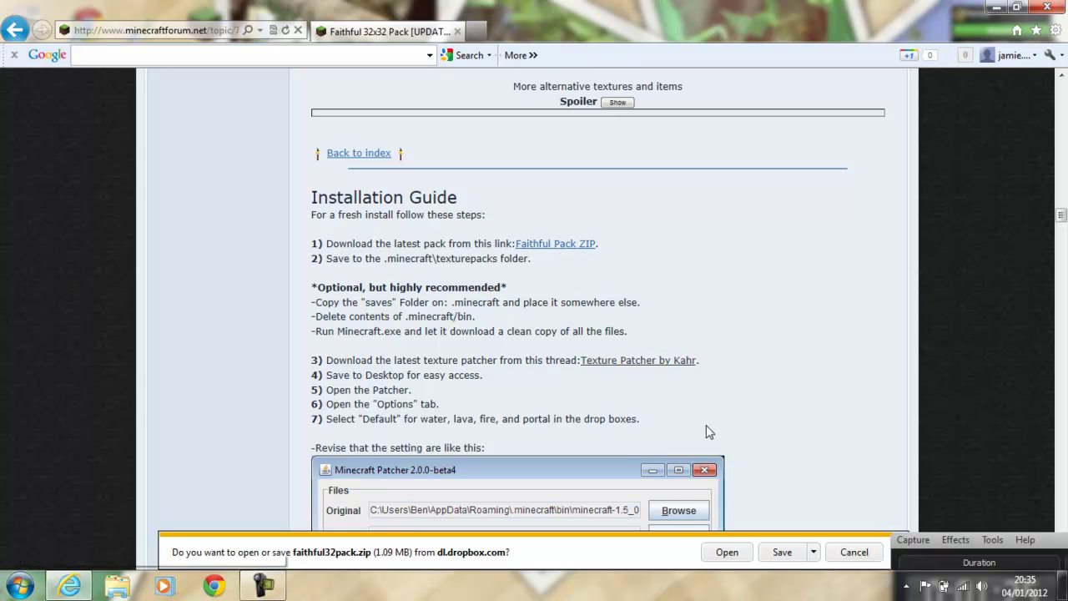
Step: Save faithful32pack.zip to the Desktop using Save as, then dismiss the download-complete bar
left_click(813, 551)
left_click(858, 532)
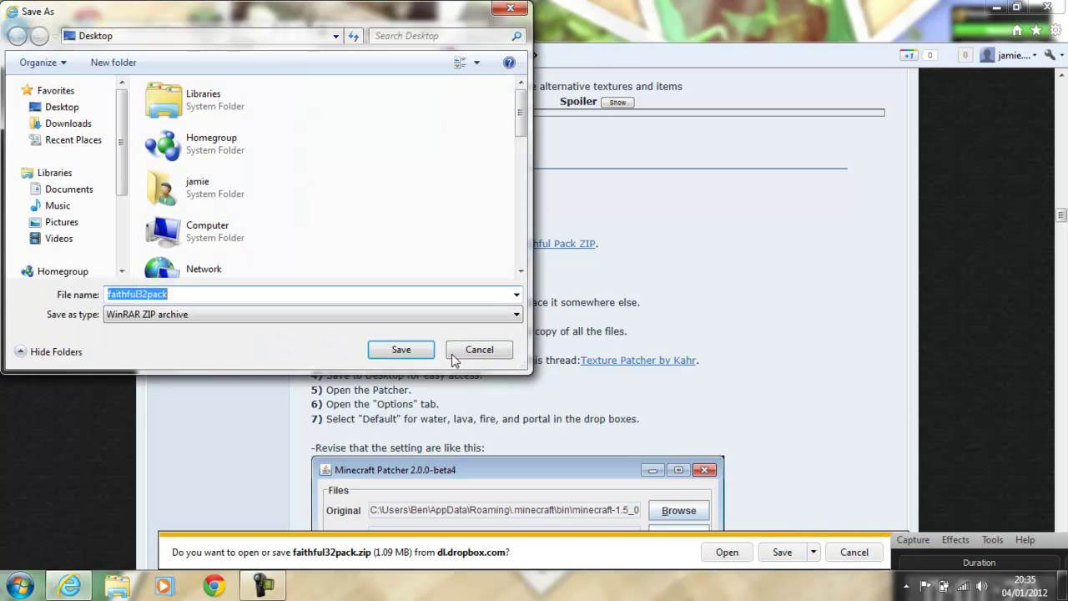
left_click(406, 351)
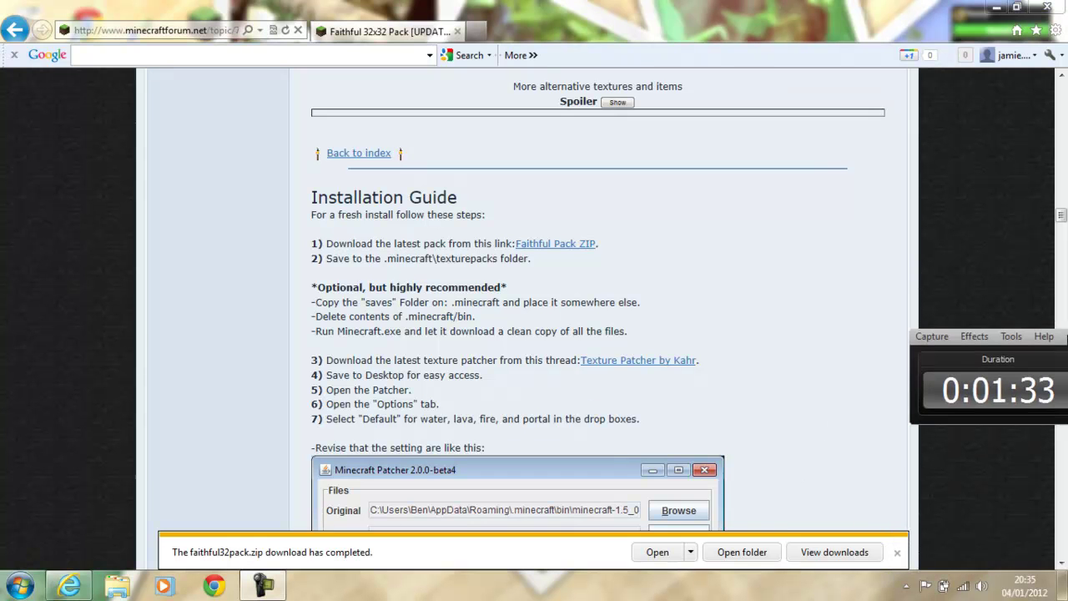
left_click(906, 551)
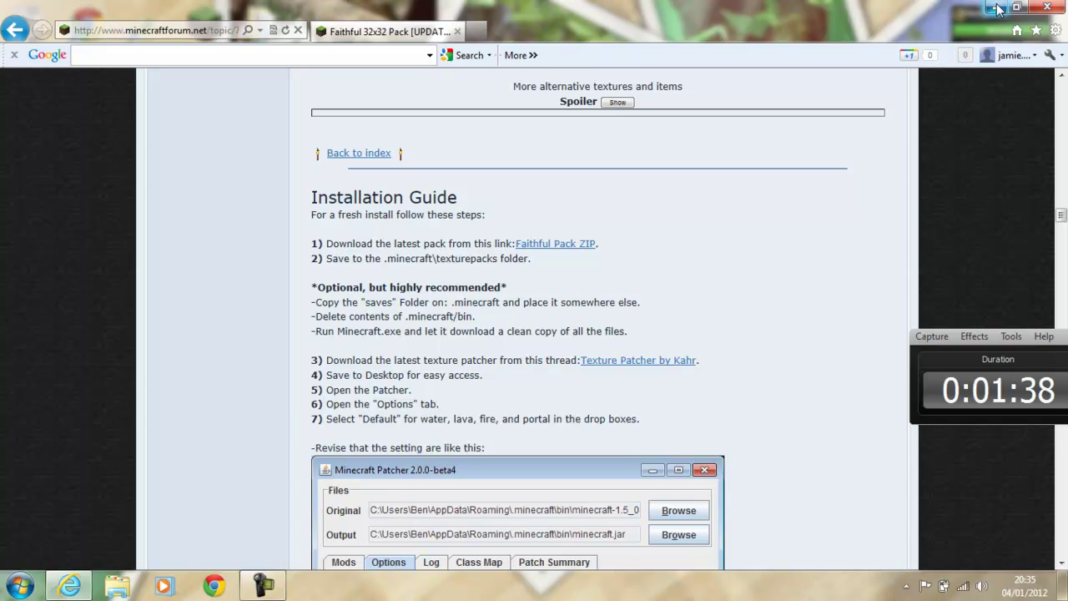
Step: Close Internet Explorer and move the faithful32pack archive to the centre of the desktop
left_click(1047, 9)
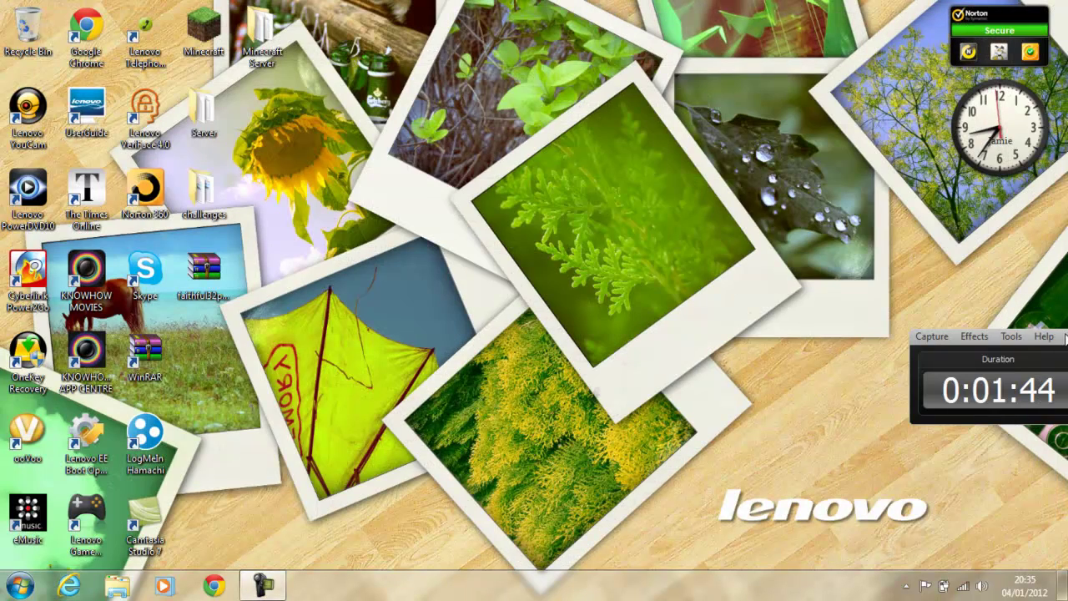
left_click_drag(1067, 345, 1066, 521)
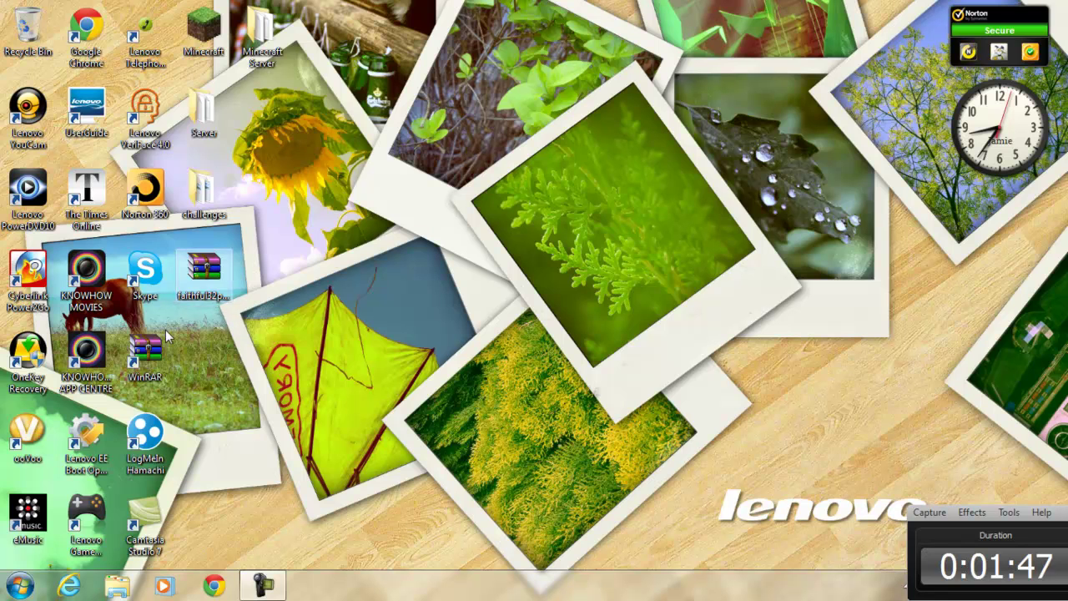
mouse_move(144, 354)
left_mouse_down()
mouse_move(510, 267)
mouse_move(542, 275)
mouse_move(663, 204)
mouse_move(628, 196)
mouse_move(618, 292)
mouse_move(626, 282)
mouse_move(511, 277)
mouse_move(507, 160)
mouse_move(511, 177)
mouse_move(576, 191)
mouse_move(559, 282)
mouse_move(466, 273)
mouse_move(459, 188)
mouse_move(536, 218)
mouse_move(561, 276)
mouse_move(446, 274)
mouse_move(463, 188)
mouse_move(560, 196)
mouse_move(558, 282)
mouse_move(499, 275)
mouse_move(505, 190)
mouse_move(567, 215)
mouse_move(560, 288)
mouse_move(492, 259)
mouse_move(481, 175)
mouse_move(547, 214)
mouse_move(544, 193)
mouse_move(185, 364)
mouse_move(152, 350)
left_mouse_up()
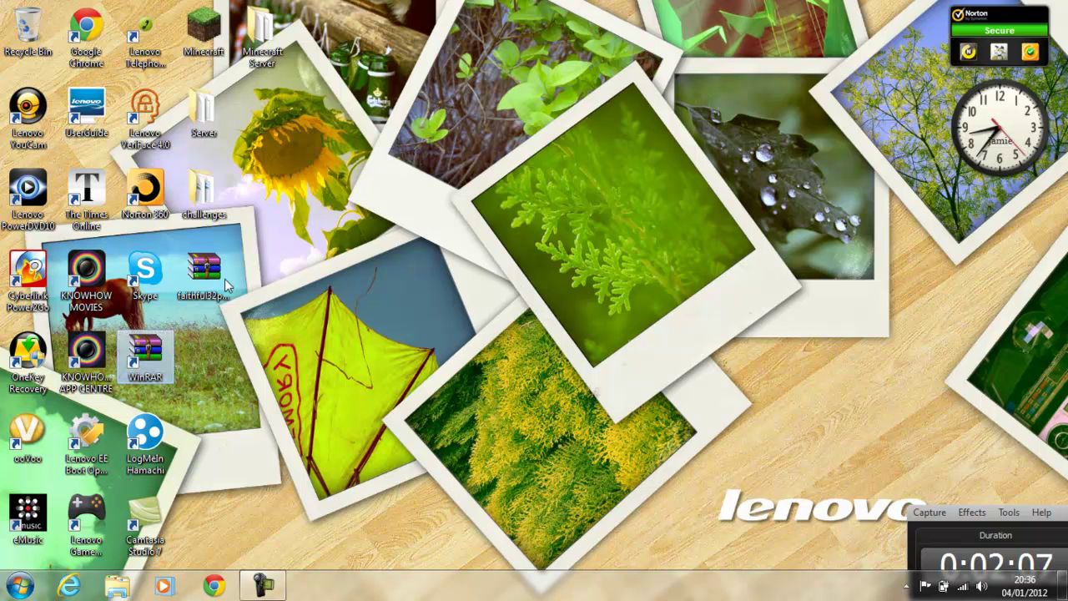
left_click_drag(211, 286, 571, 190)
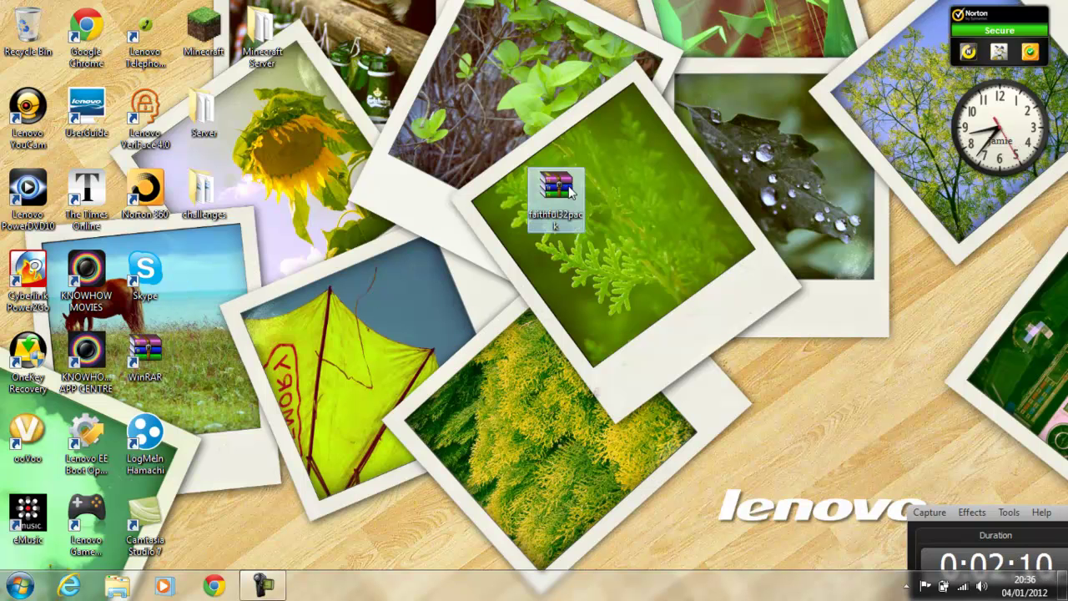
Step: Run %appdata% from the Run dialog to open the AppData Roaming folder
key("super+r")
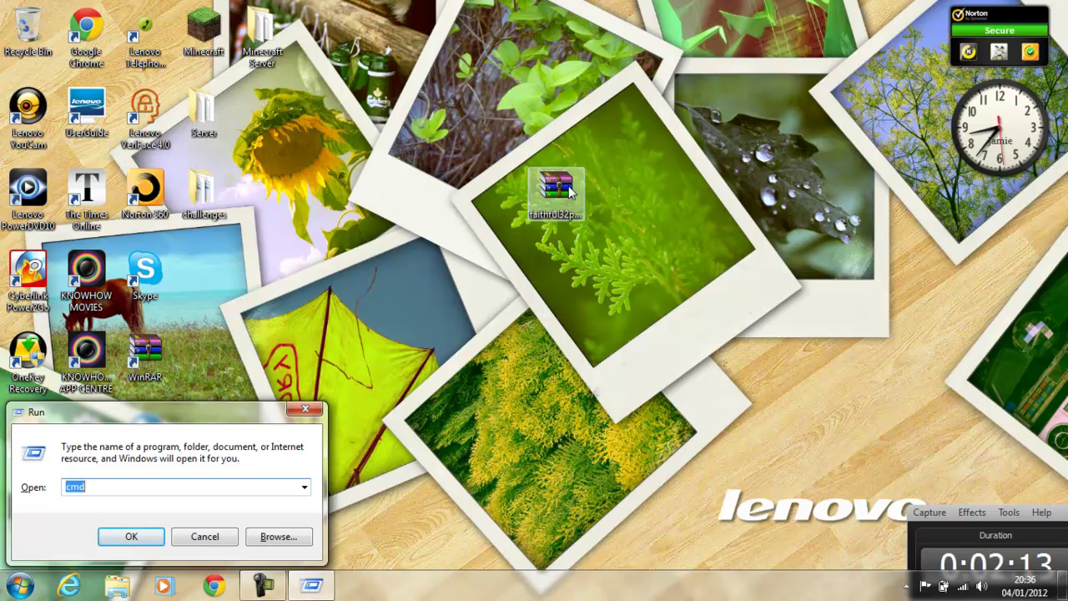
type("h")
key("BackSpace")
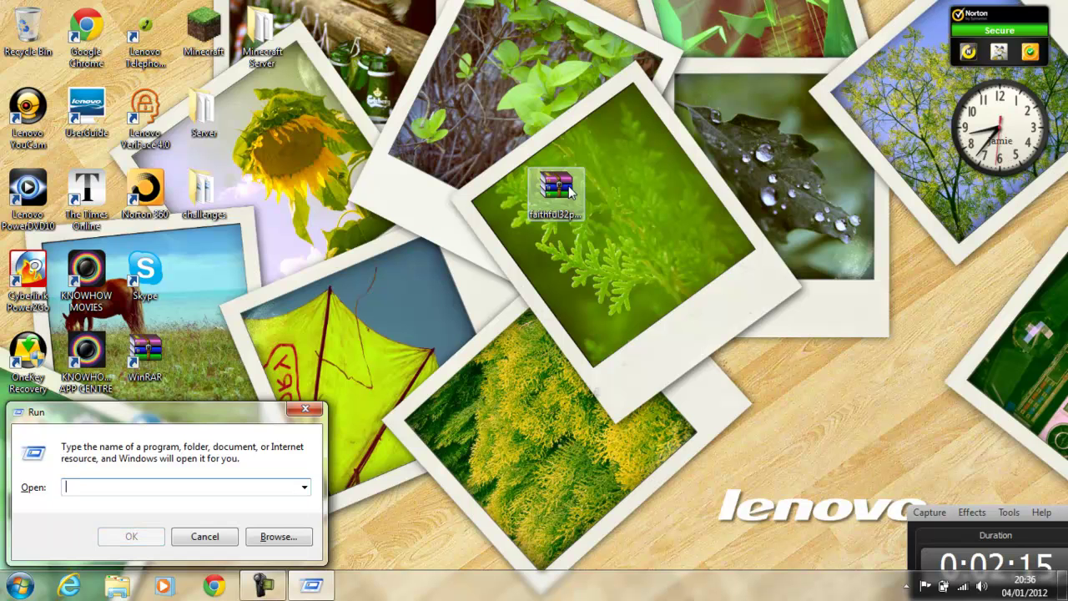
type("%app")
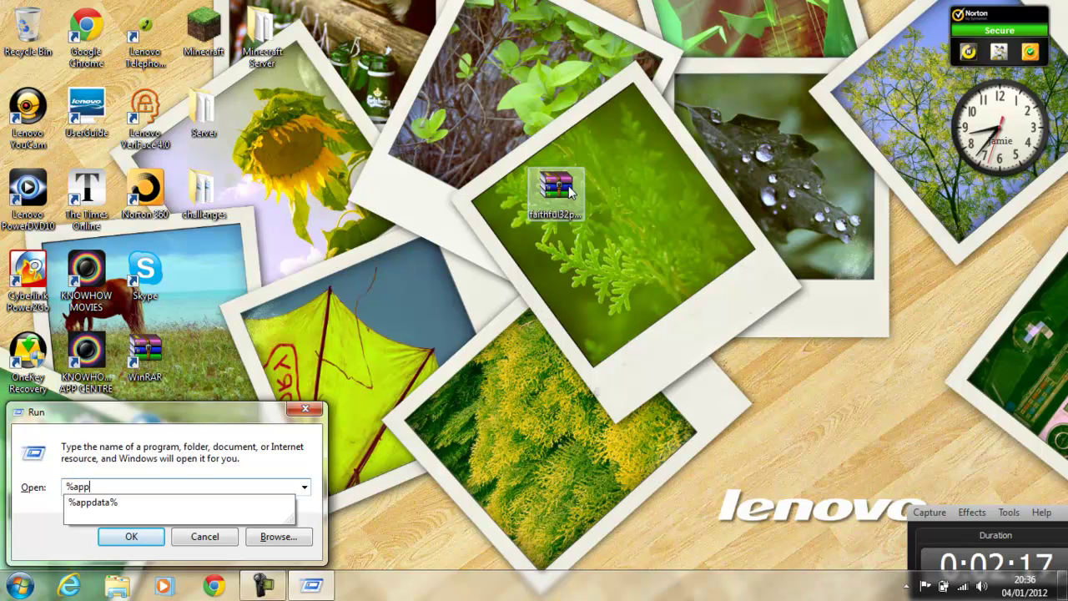
type("data")
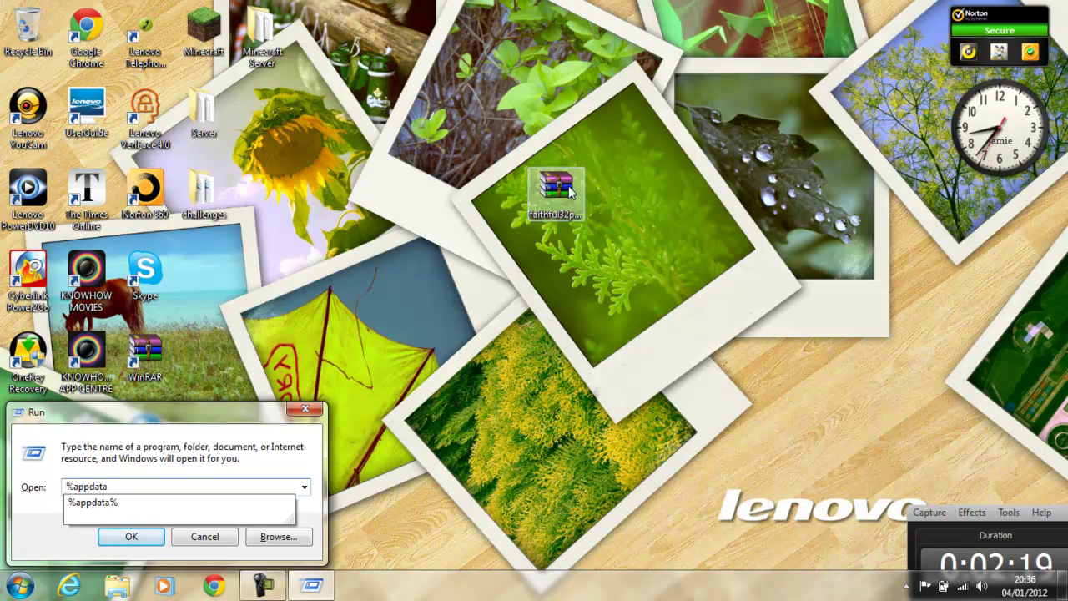
type("%")
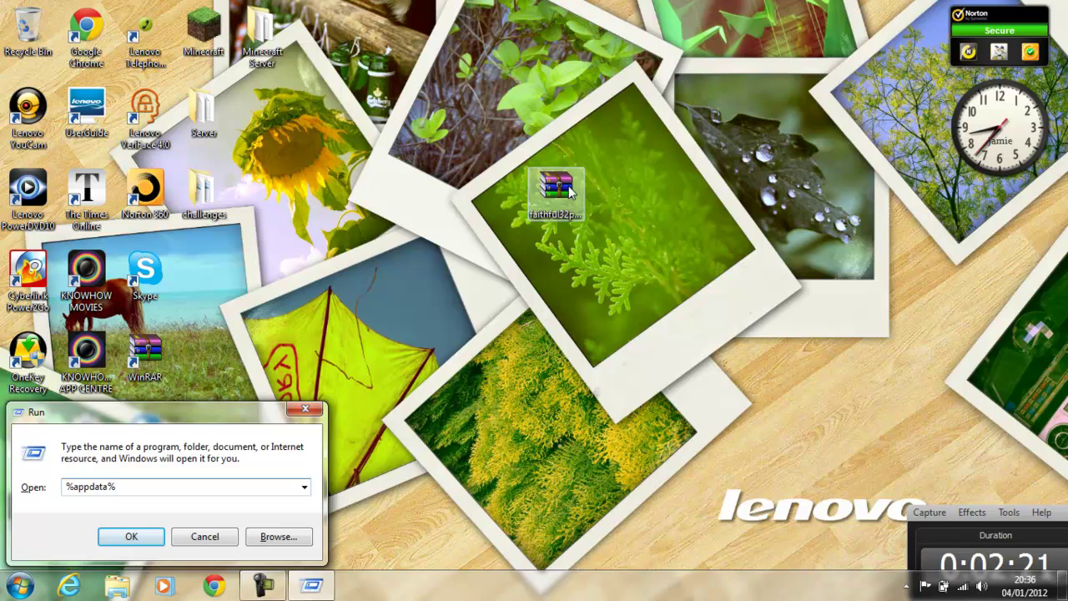
key("Return")
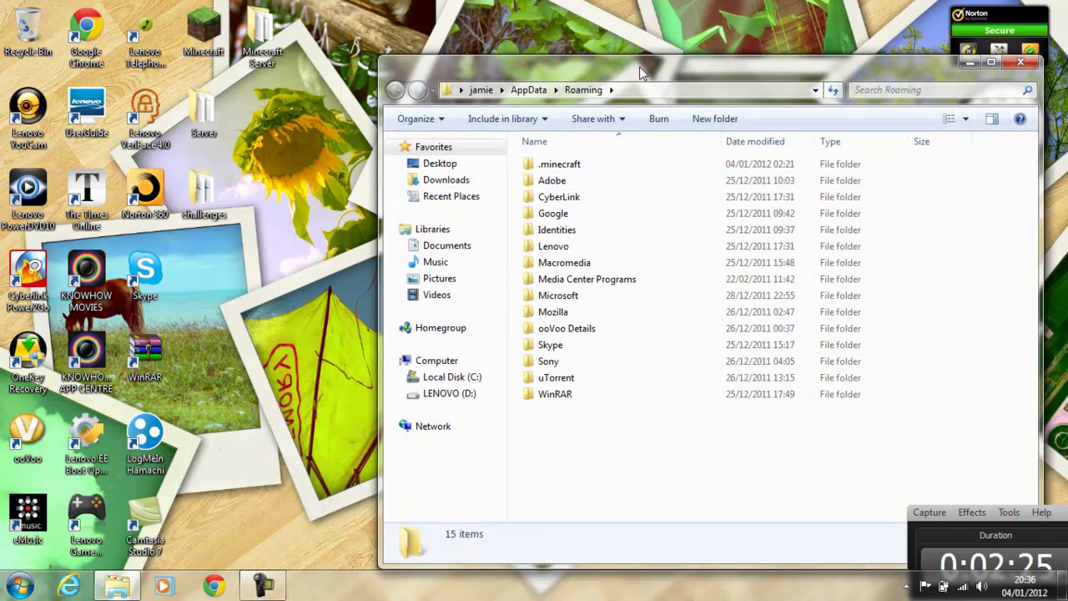
Step: Open .minecraft\texturepacks in Explorer and move the folder window down and left
mouse_move(548, 170)
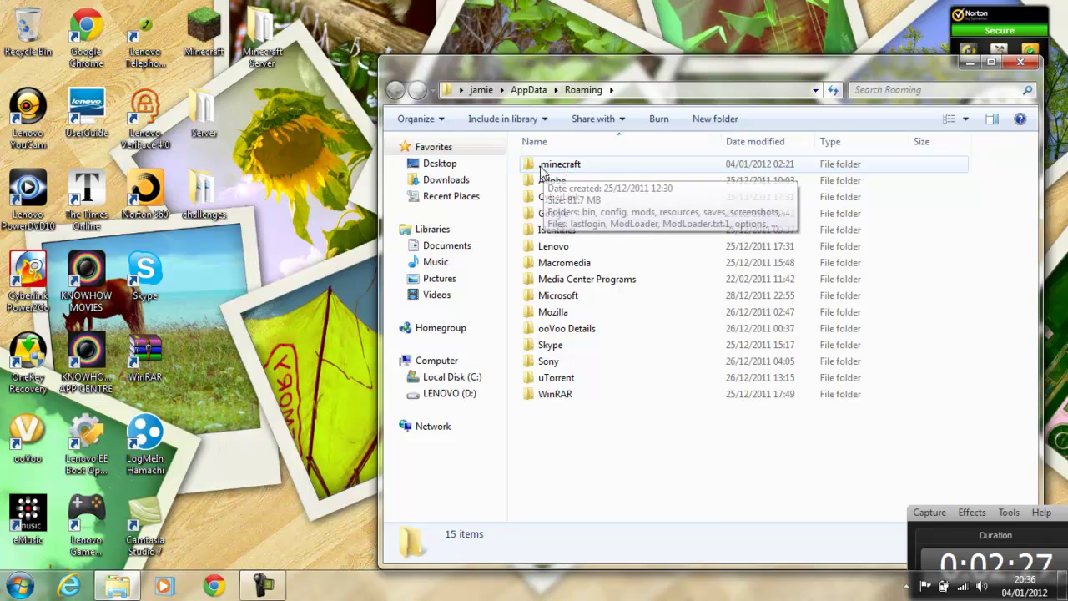
left_click_drag(731, 510, 720, 293)
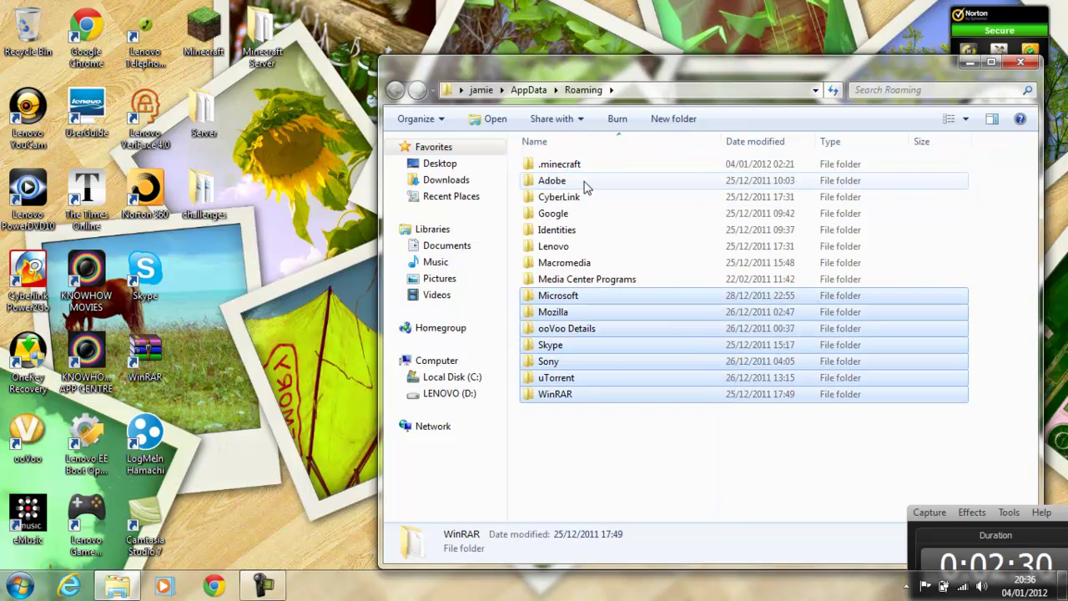
left_click(680, 465)
double_click(572, 167)
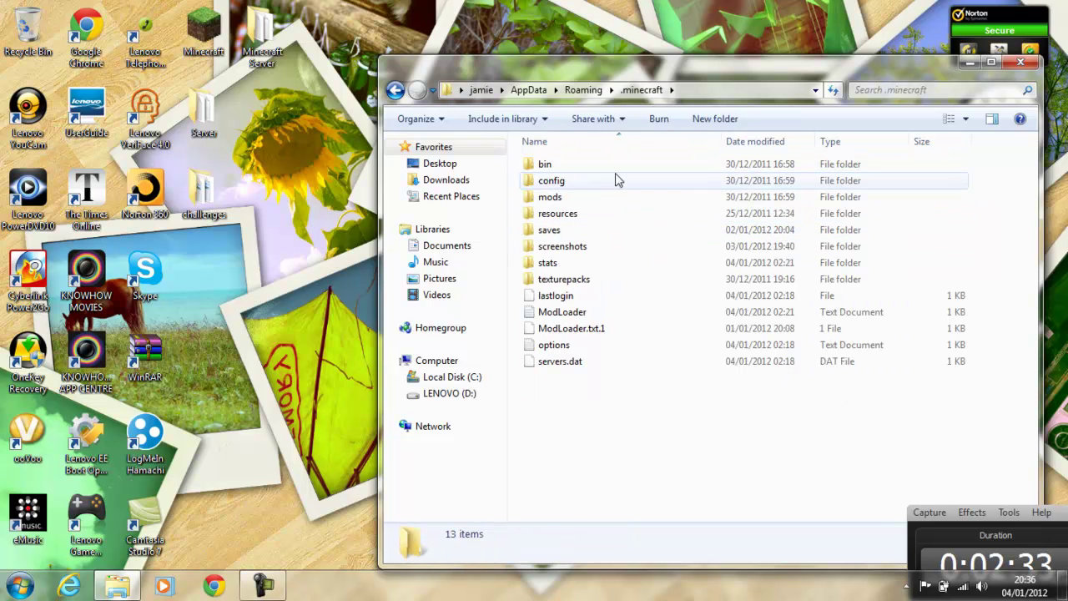
double_click(584, 276)
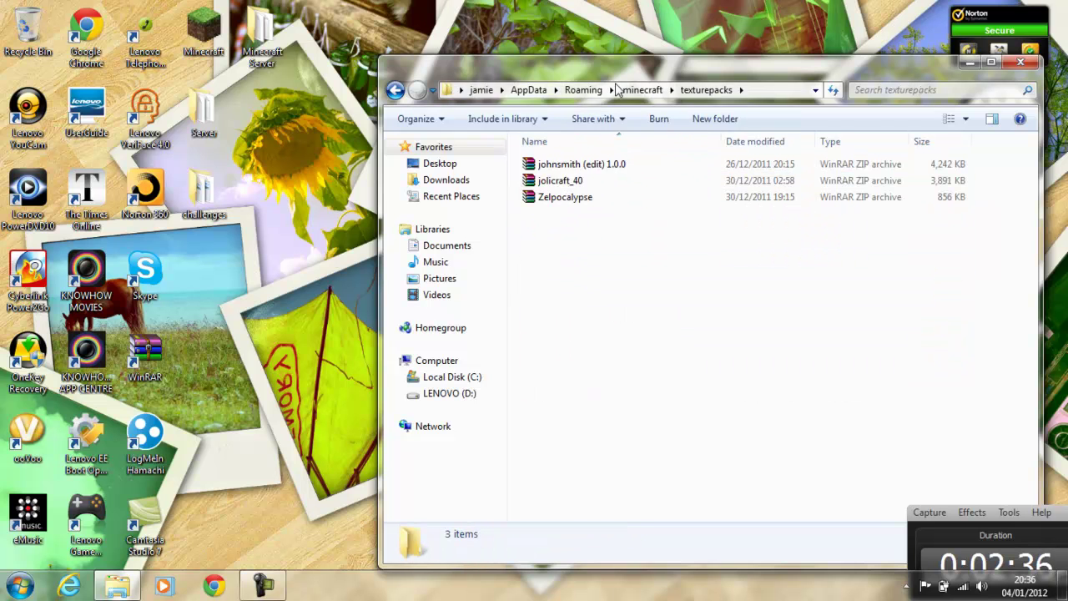
left_click_drag(622, 74, 446, 237)
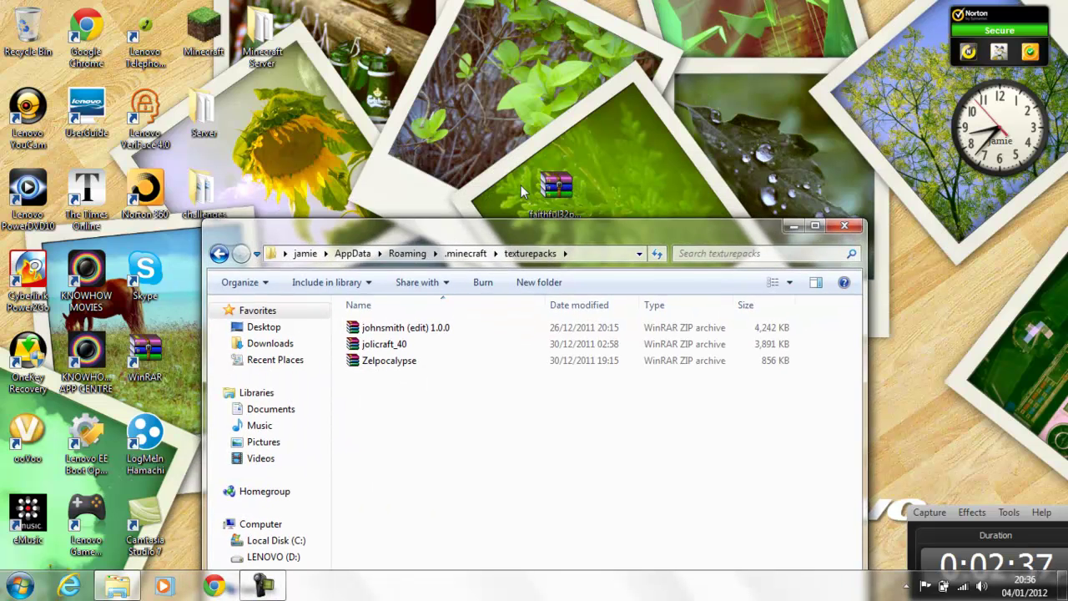
Step: Drag the faithful32pack archive into the texturepacks folder, then close that window
left_click_drag(554, 185, 613, 26)
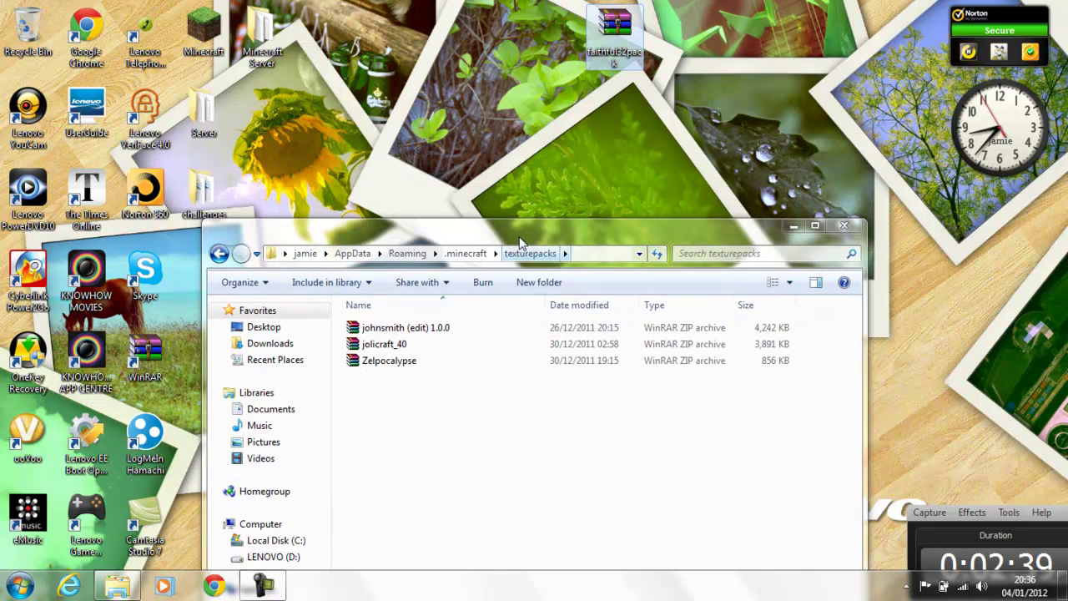
left_click_drag(510, 265, 463, 139)
left_click_drag(468, 338, 467, 194)
left_click(468, 275)
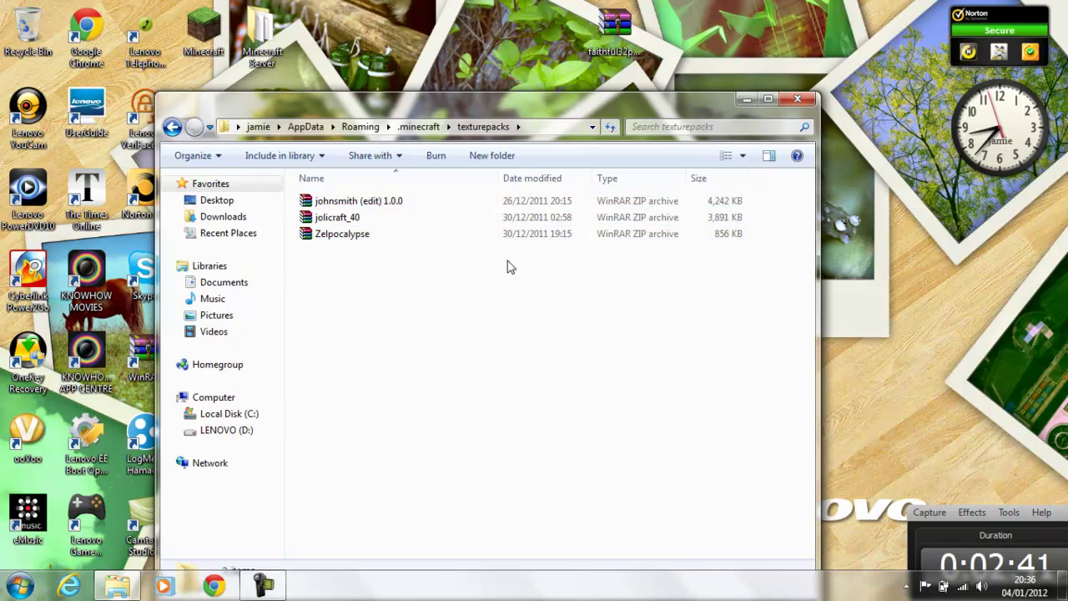
left_click_drag(615, 27, 491, 362)
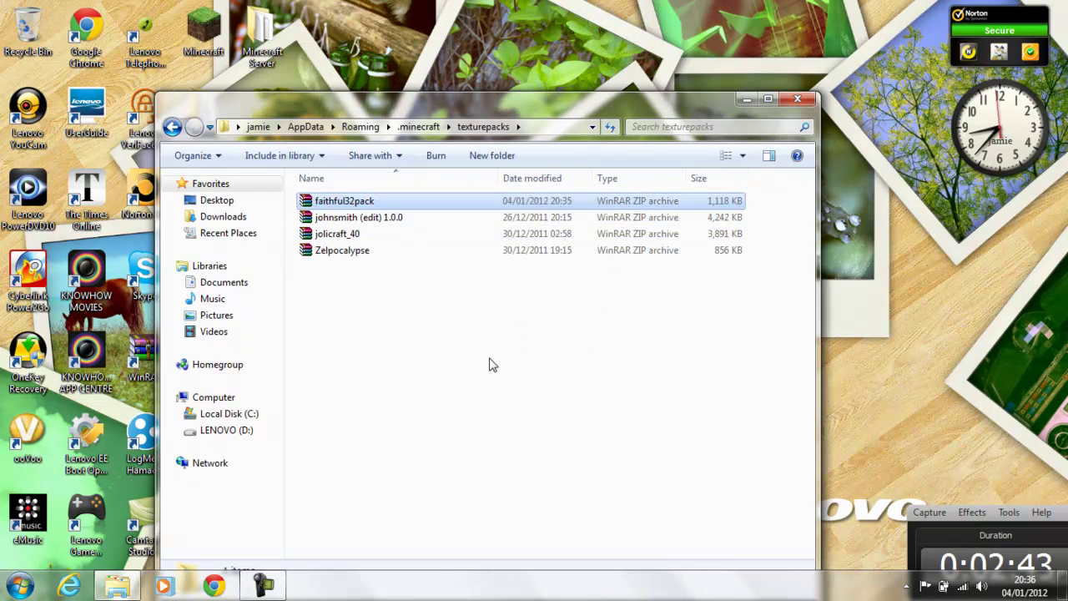
left_click(796, 100)
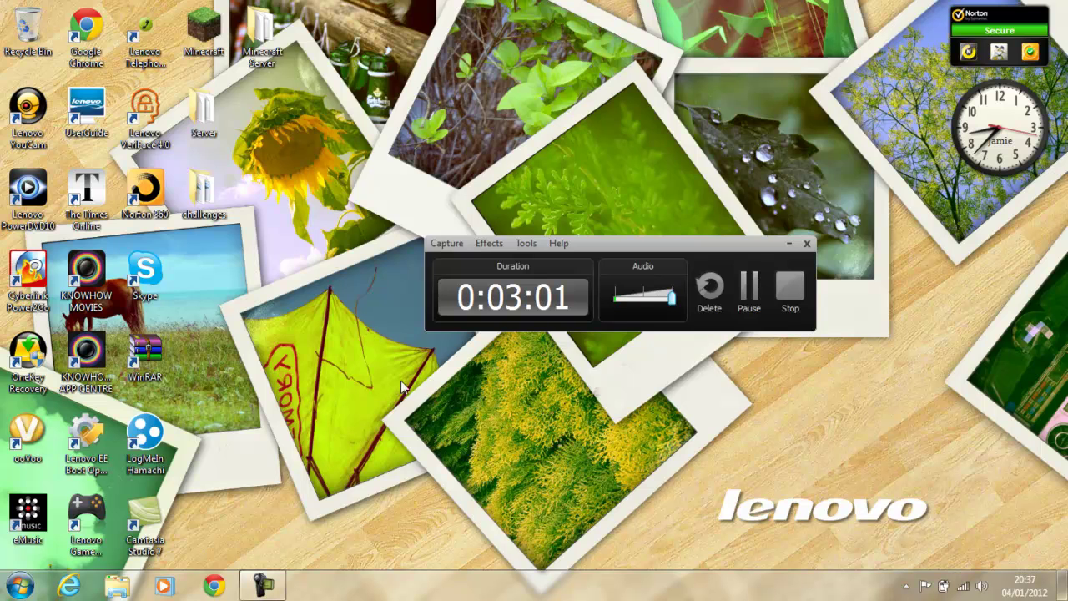
left_click_drag(400, 380, 916, 172)
left_click_drag(908, 377, 316, 196)
left_click_drag(837, 395, 341, 176)
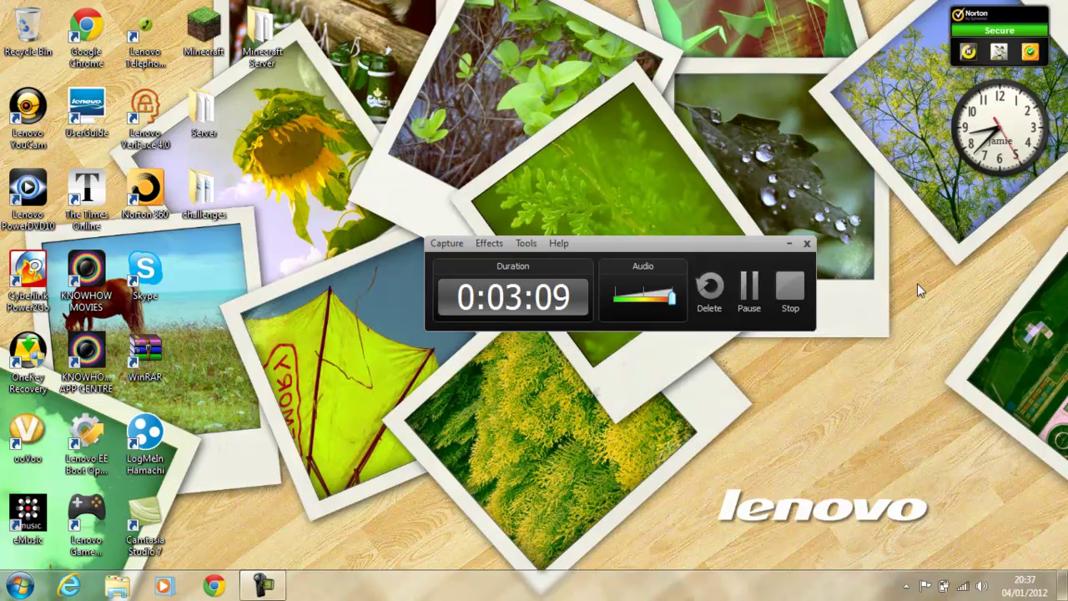
left_click_drag(853, 352, 40, 217)
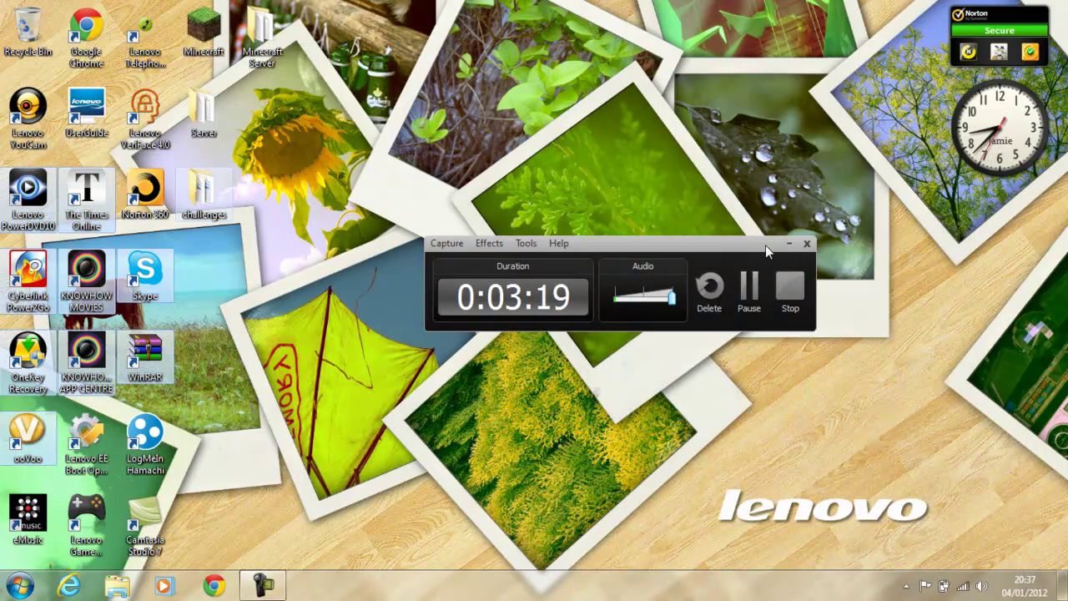